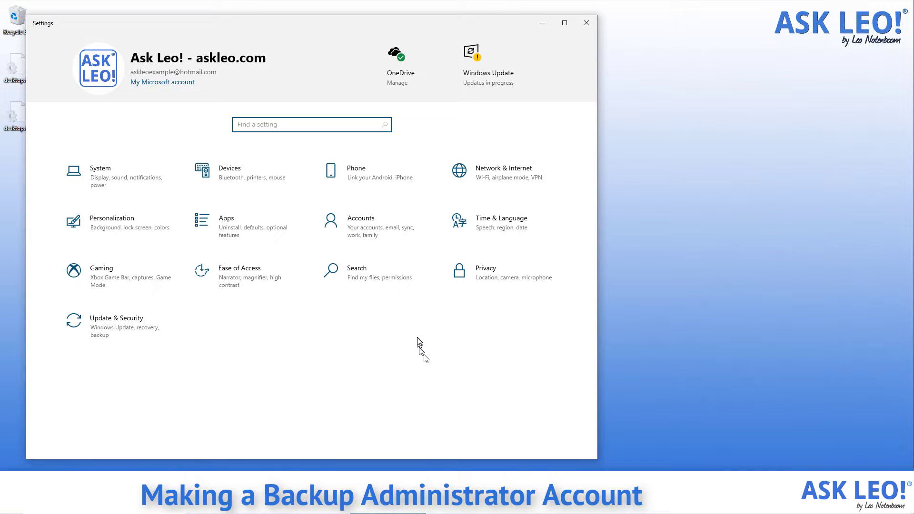
Step: Go to Accounts > Family & other users in Settings
{"action": "left_click", "coordinate": [374, 229]}
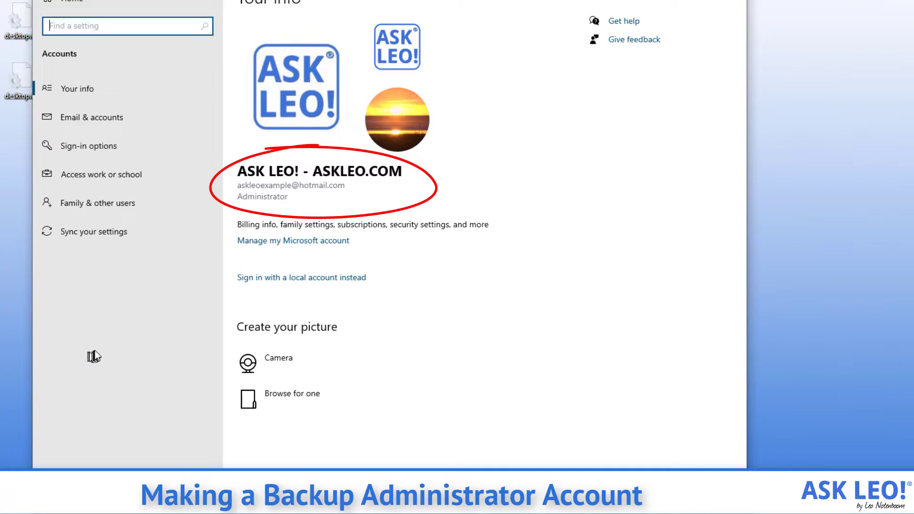
{"action": "left_click", "coordinate": [127, 202]}
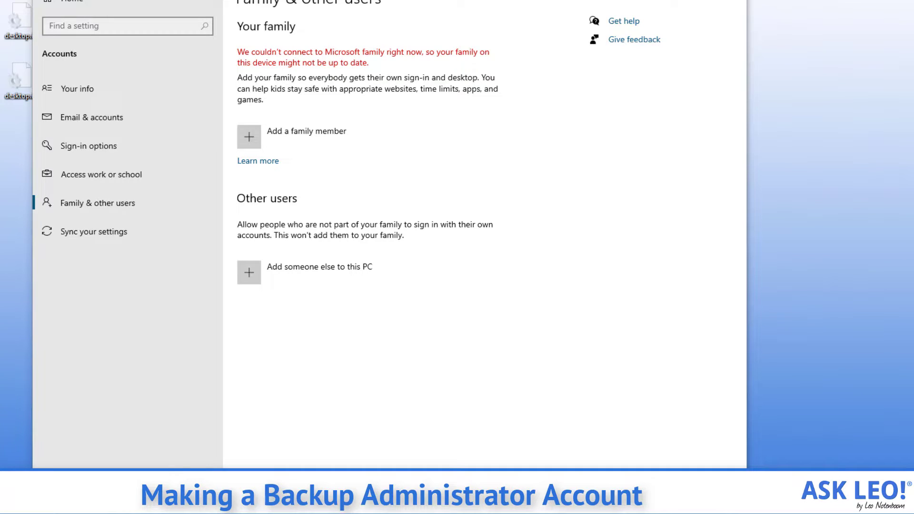
Step: Add a new user named BackupAdmin and enter its password twice
{"action": "left_click", "coordinate": [372, 268]}
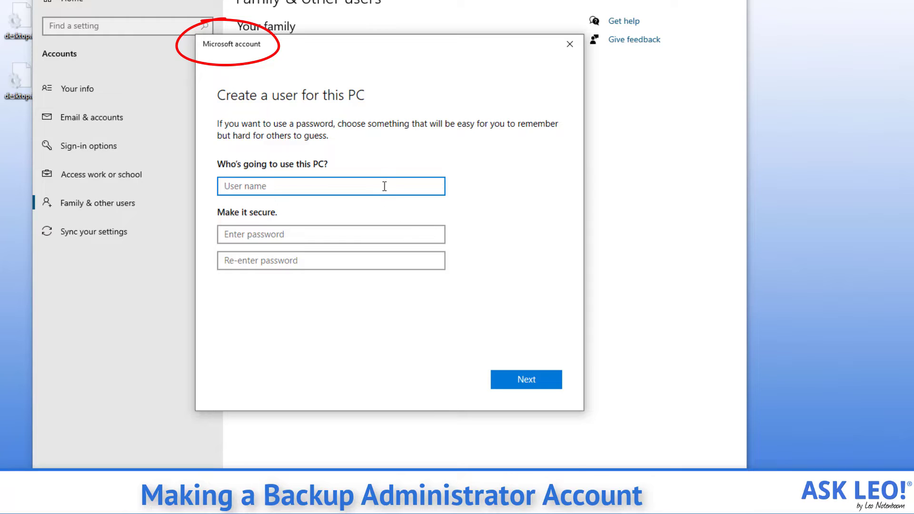
{"action": "type", "text": "Back"}
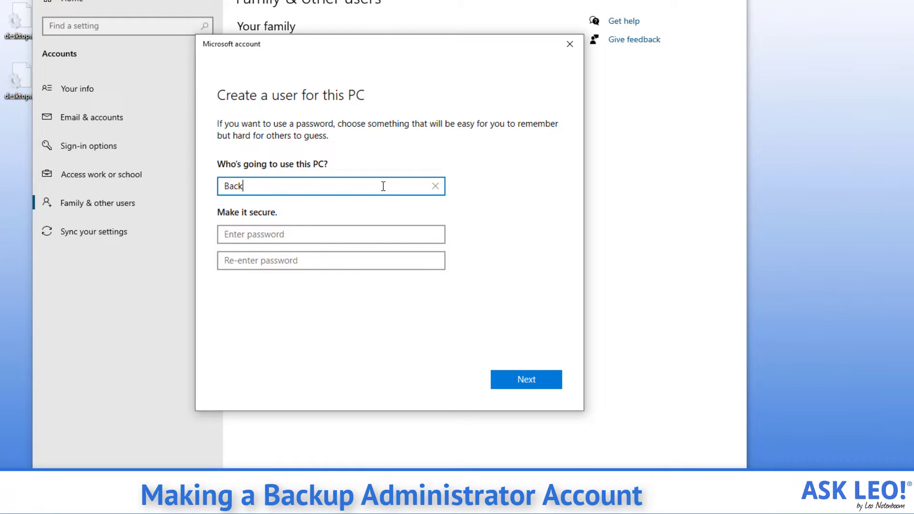
{"action": "type", "text": "upAdmin"}
{"action": "left_click", "coordinate": [277, 234]}
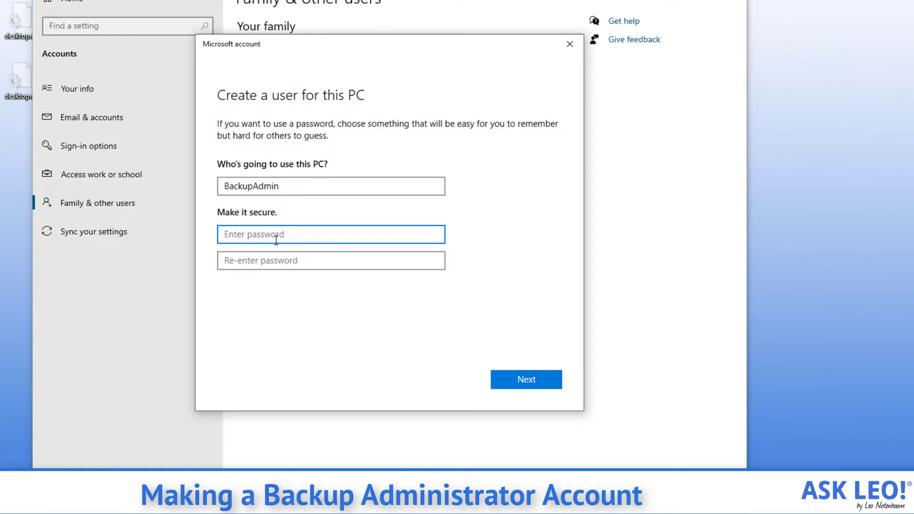
{"action": "type", "text": "•••••••••"}
{"action": "key", "text": "Tab"}
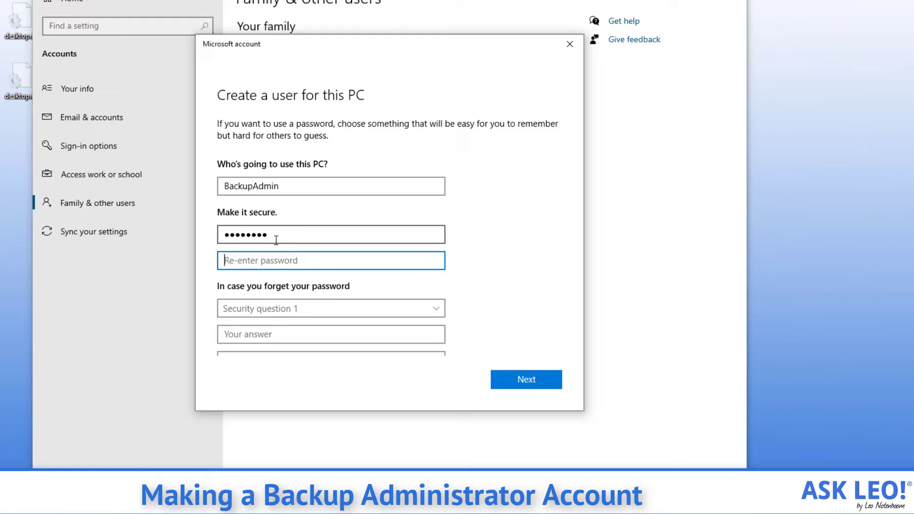
{"action": "type", "text": "•••••••••"}
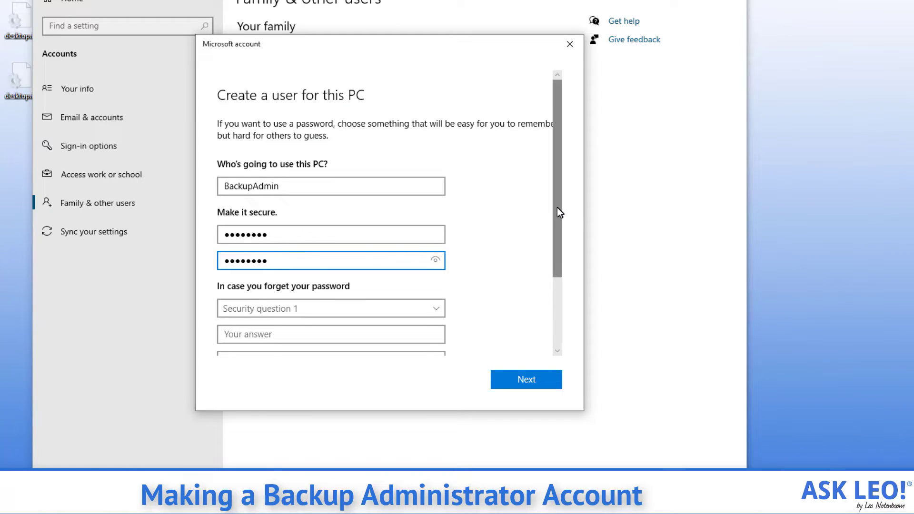
Step: Choose the first pet's name security question and answer it 'one'
{"action": "left_click_drag", "start_coordinate": [557, 208], "coordinate": [559, 295]}
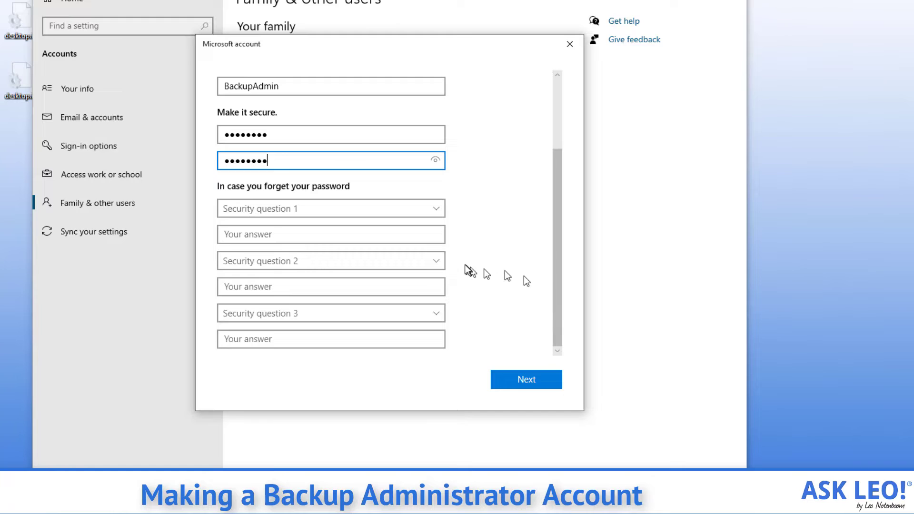
{"action": "left_click", "coordinate": [439, 208]}
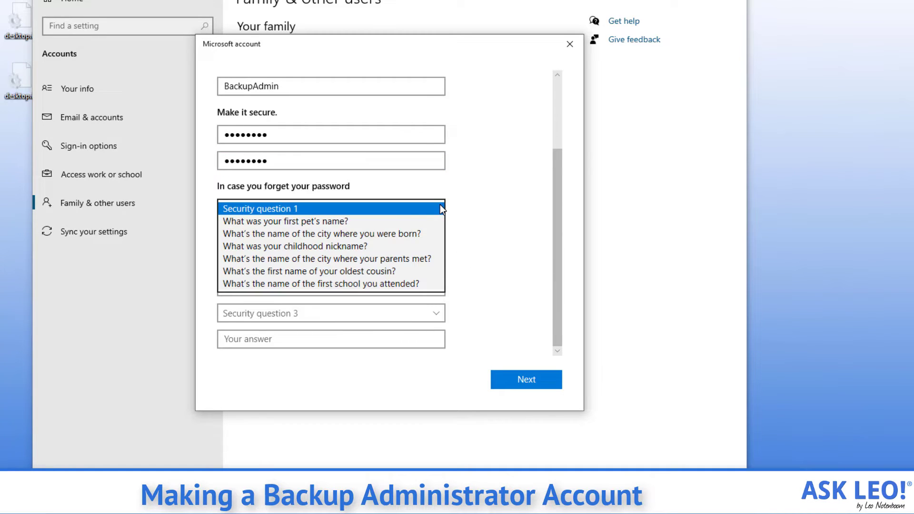
{"action": "left_click", "coordinate": [408, 222]}
{"action": "left_click", "coordinate": [396, 233]}
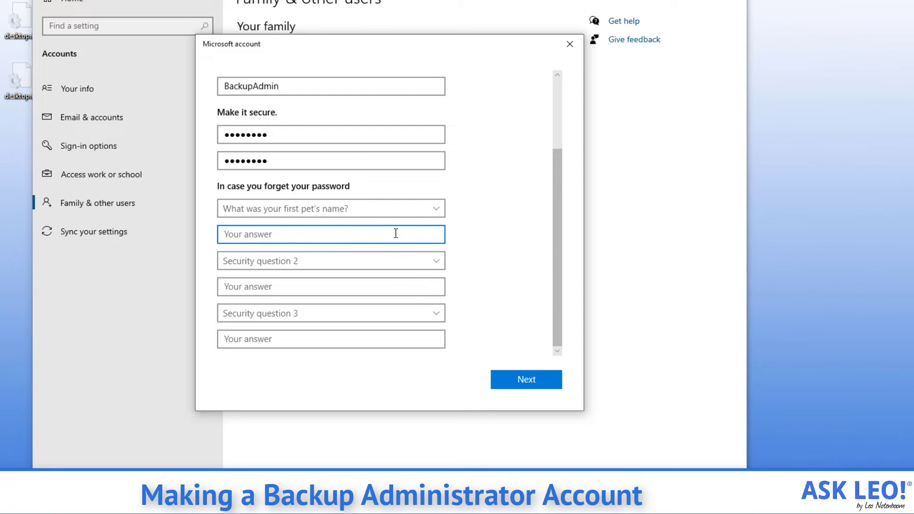
{"action": "type", "text": "one"}
Step: Answer the birth city and childhood nickname questions with 'two' and 'three', then finish
{"action": "left_click", "coordinate": [408, 267]}
{"action": "left_click", "coordinate": [385, 286]}
{"action": "type", "text": "two"}
{"action": "left_click", "coordinate": [408, 314]}
{"action": "left_click", "coordinate": [369, 336]}
{"action": "left_click", "coordinate": [369, 339]}
{"action": "type", "text": "three"}
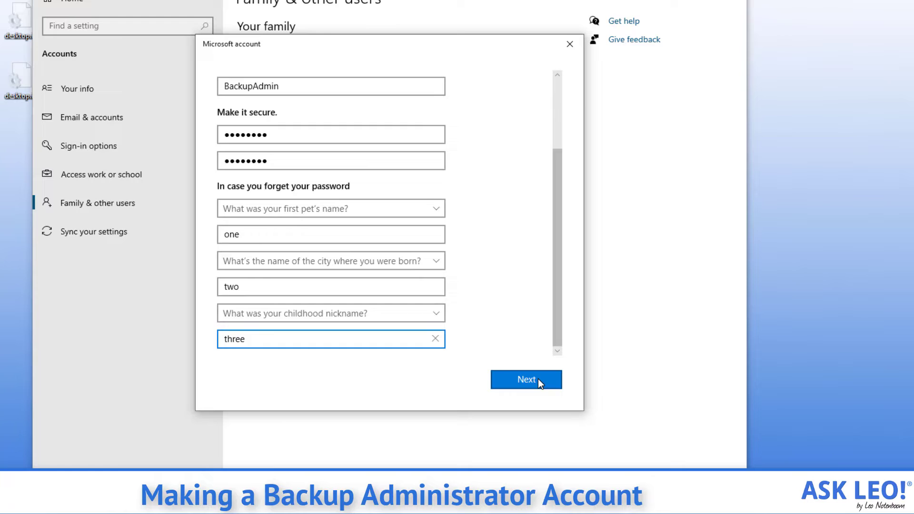
{"action": "left_click", "coordinate": [538, 379]}
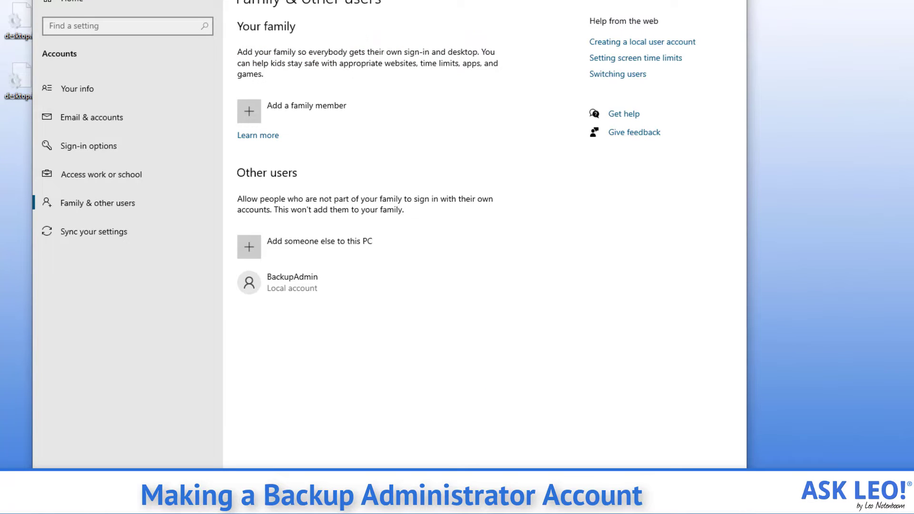
Step: Change BackupAdmin's account type from Standard User to Administrator
{"action": "left_click", "coordinate": [355, 283]}
{"action": "left_click", "coordinate": [408, 321]}
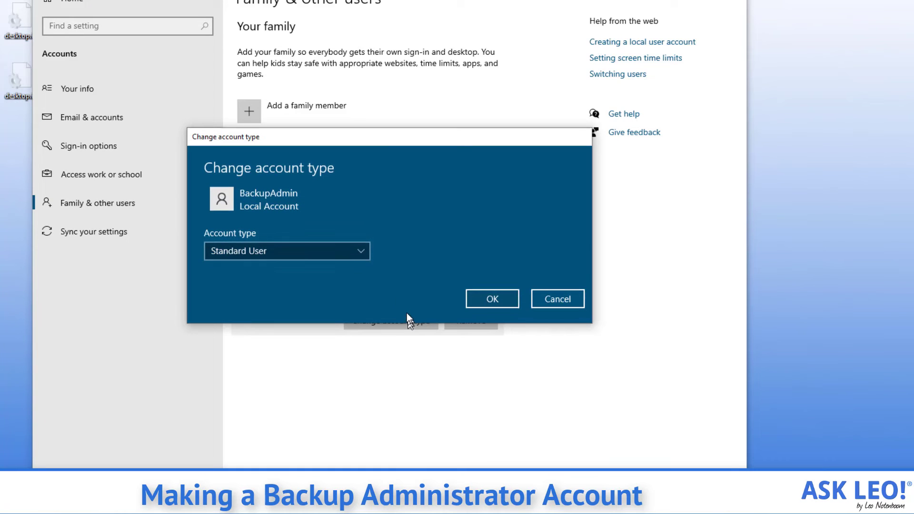
{"action": "left_click", "coordinate": [363, 251]}
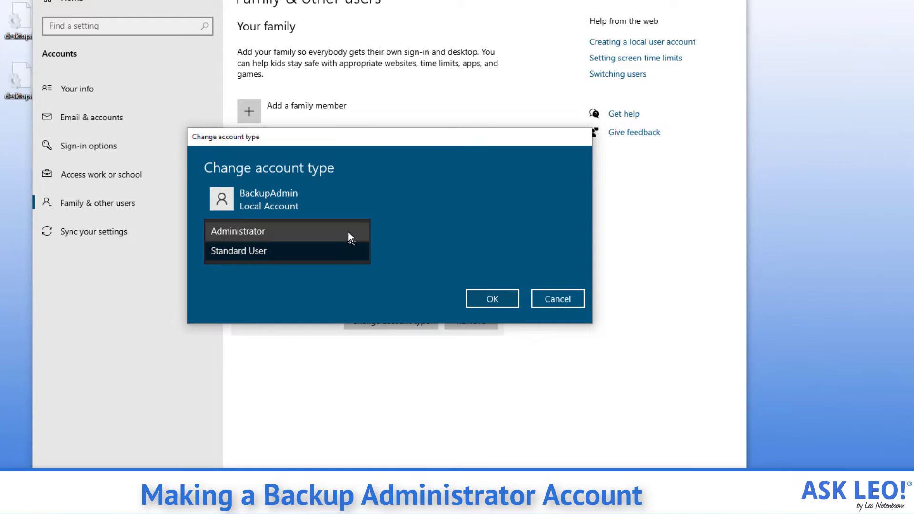
{"action": "left_click", "coordinate": [349, 232]}
{"action": "left_click", "coordinate": [500, 302]}
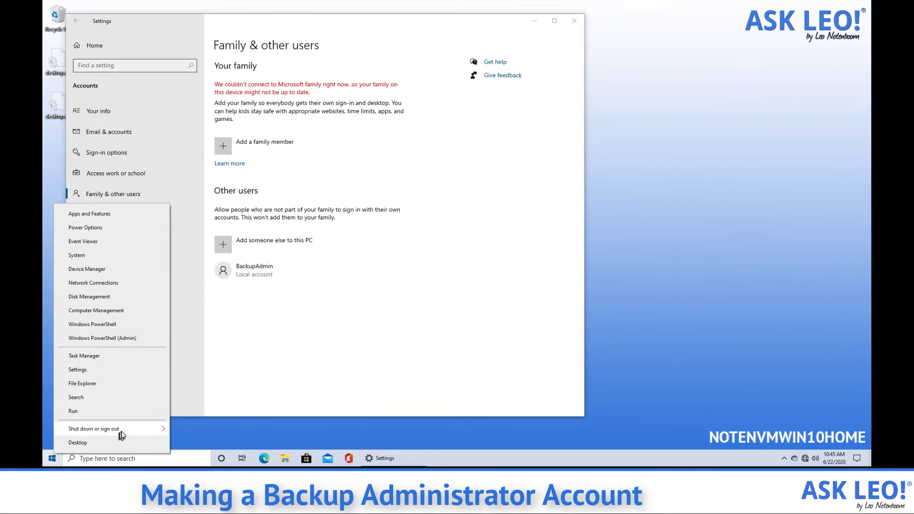
Step: Sign out of the current account and sign in as BackupAdmin with its password
{"action": "mouse_move", "coordinate": [133, 430]}
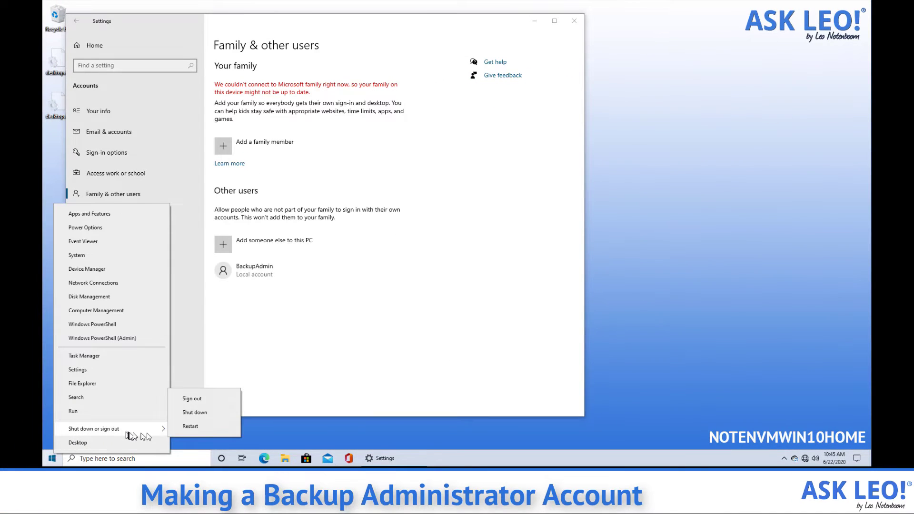
{"action": "left_click", "coordinate": [203, 400]}
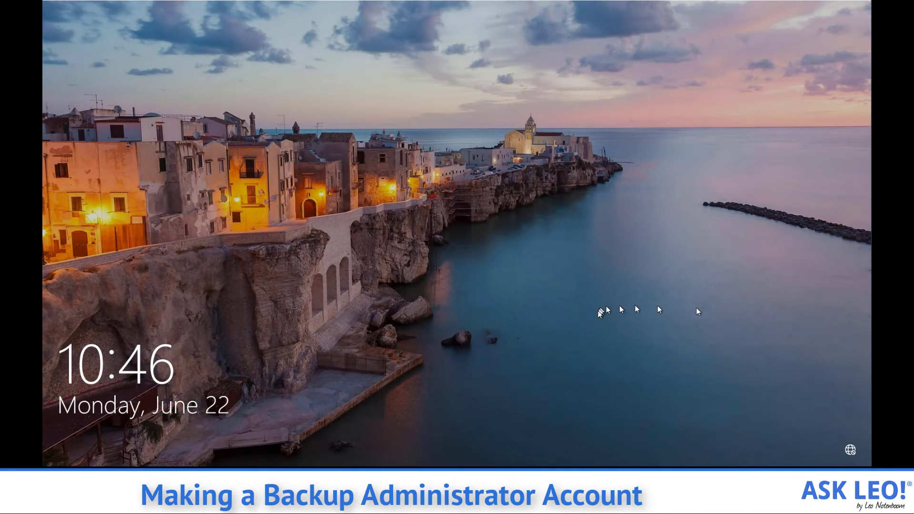
{"action": "left_click", "coordinate": [599, 312]}
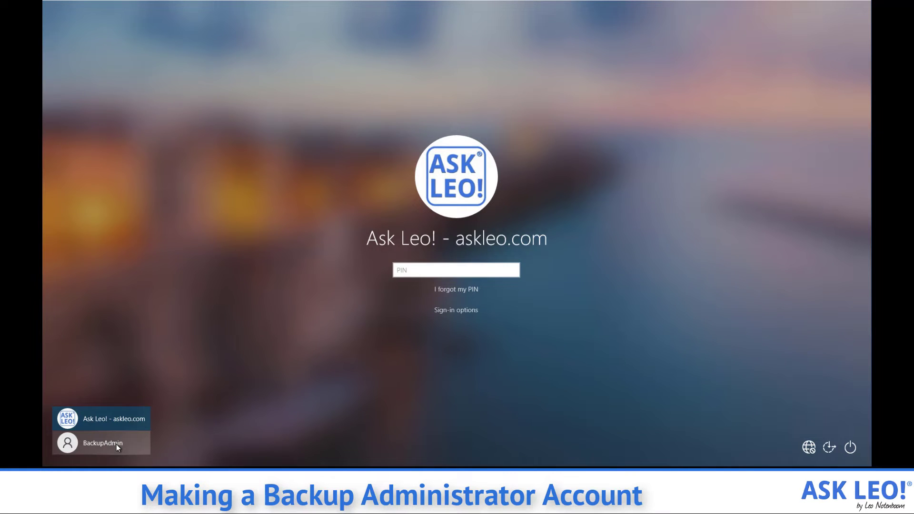
{"action": "left_click", "coordinate": [116, 444]}
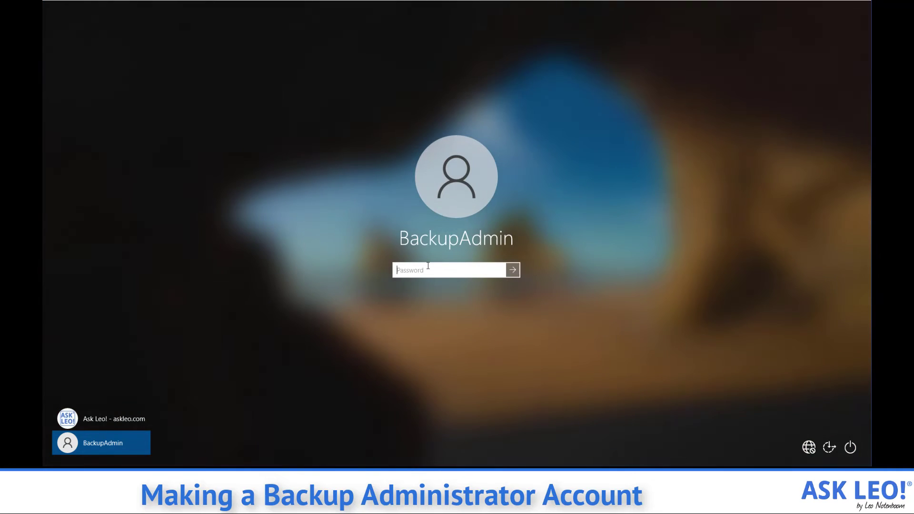
{"action": "type", "text": "••••••••"}
{"action": "key", "text": "Return"}
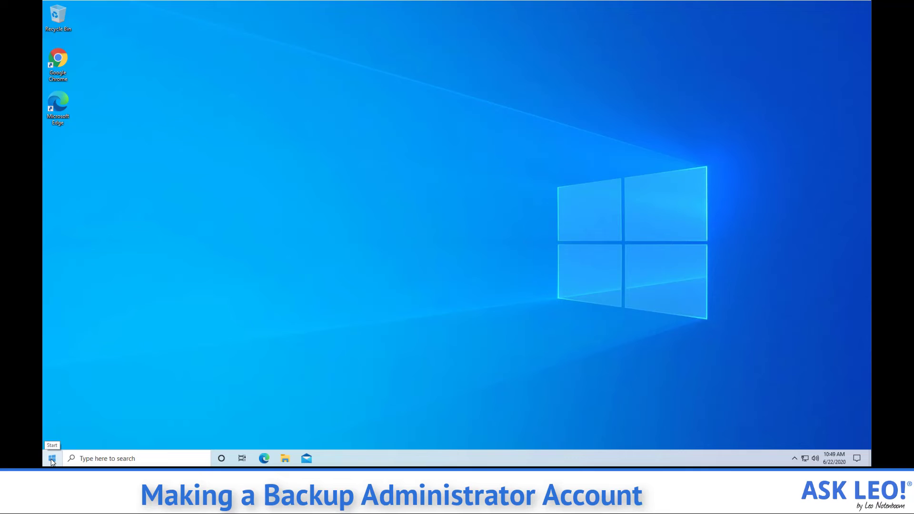
Step: Sign out of BackupAdmin and sign back in to the main account with its PIN
{"action": "right_click", "coordinate": [53, 462]}
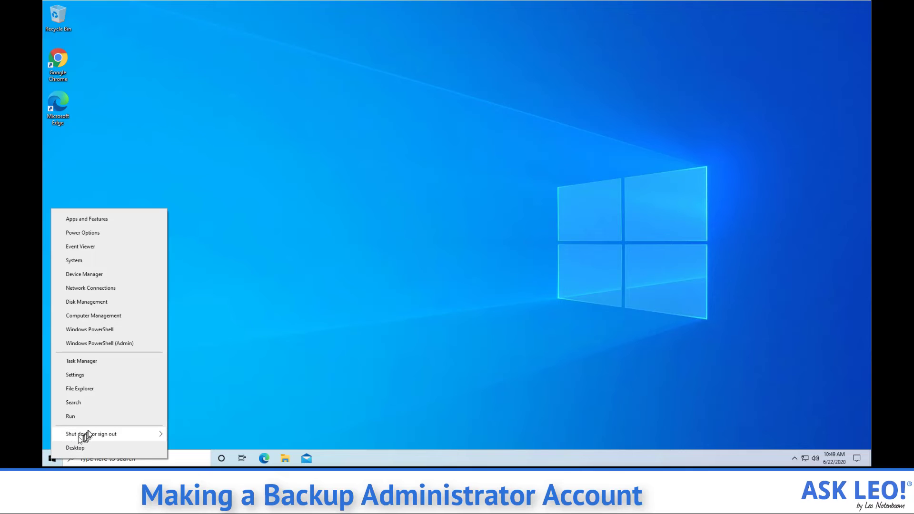
{"action": "mouse_move", "coordinate": [91, 434]}
{"action": "left_click", "coordinate": [189, 403]}
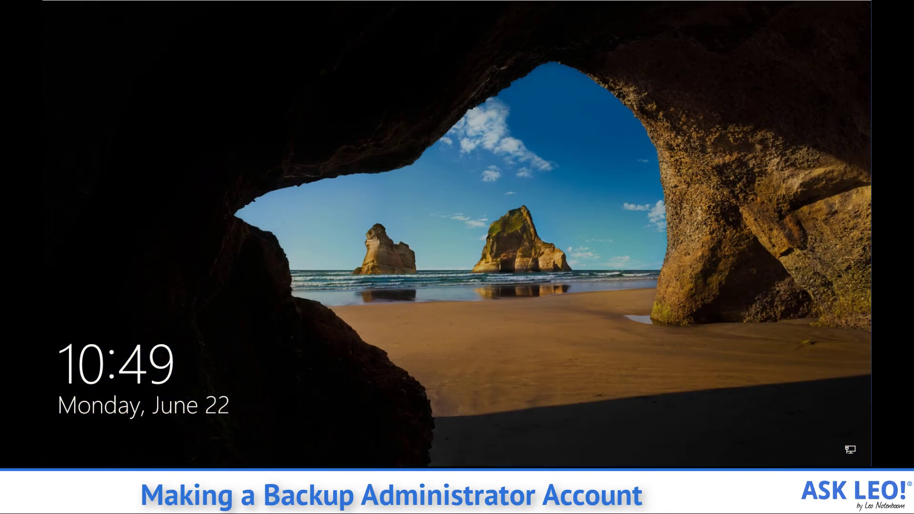
{"action": "left_click", "coordinate": [499, 304]}
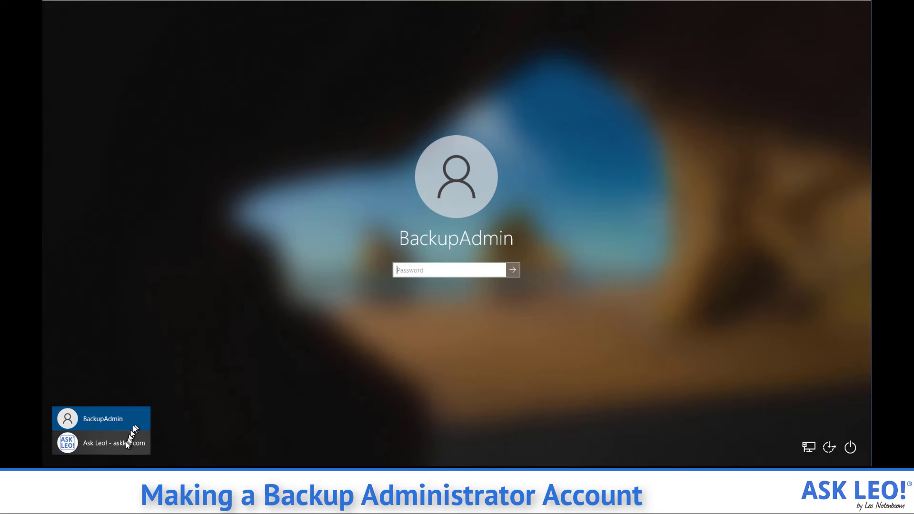
{"action": "left_click", "coordinate": [127, 444]}
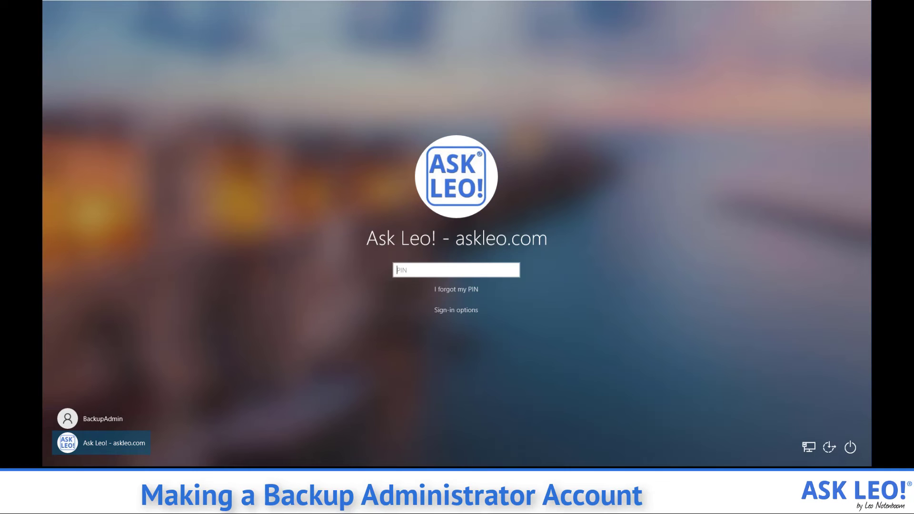
{"action": "type", "text": "••••"}
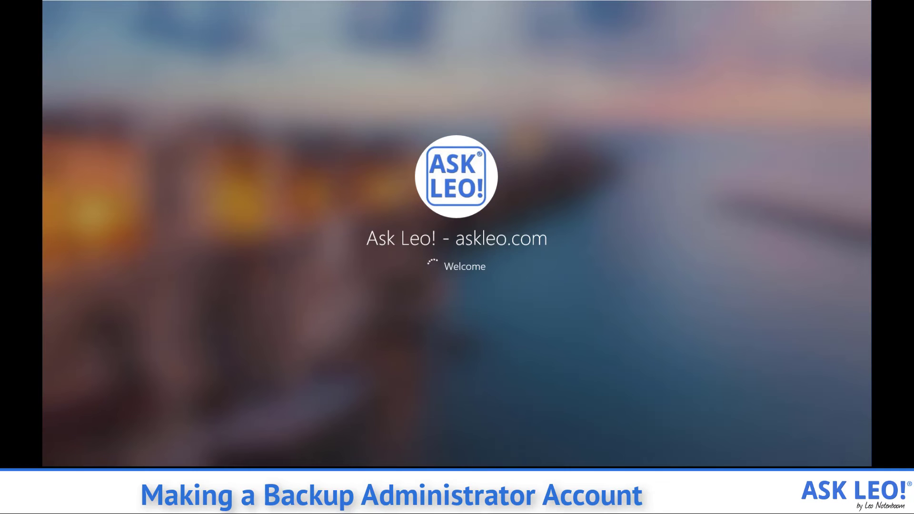